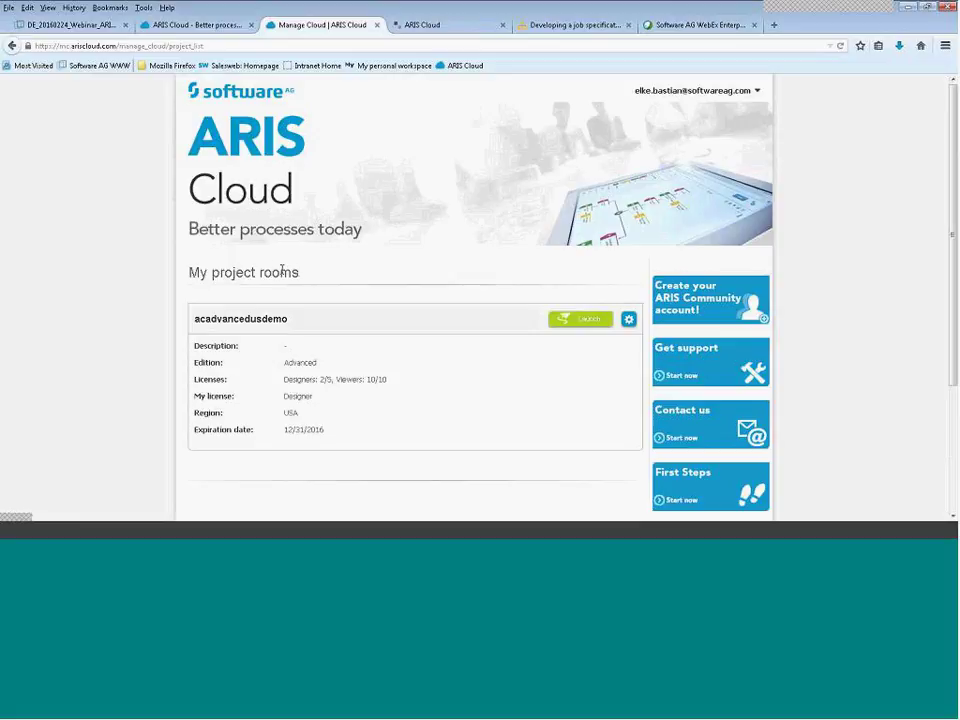
# Open the database management page of the acadvancedusdemo project room and review its databases
pyautogui.scroll(-1, 290, 316)
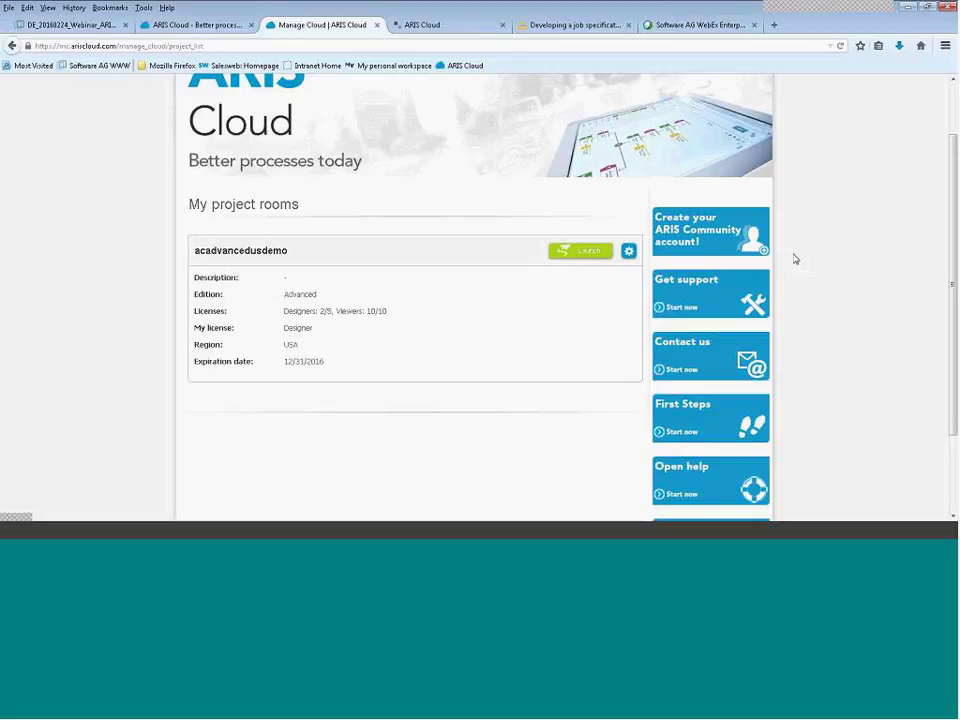
pyautogui.click(629, 252)
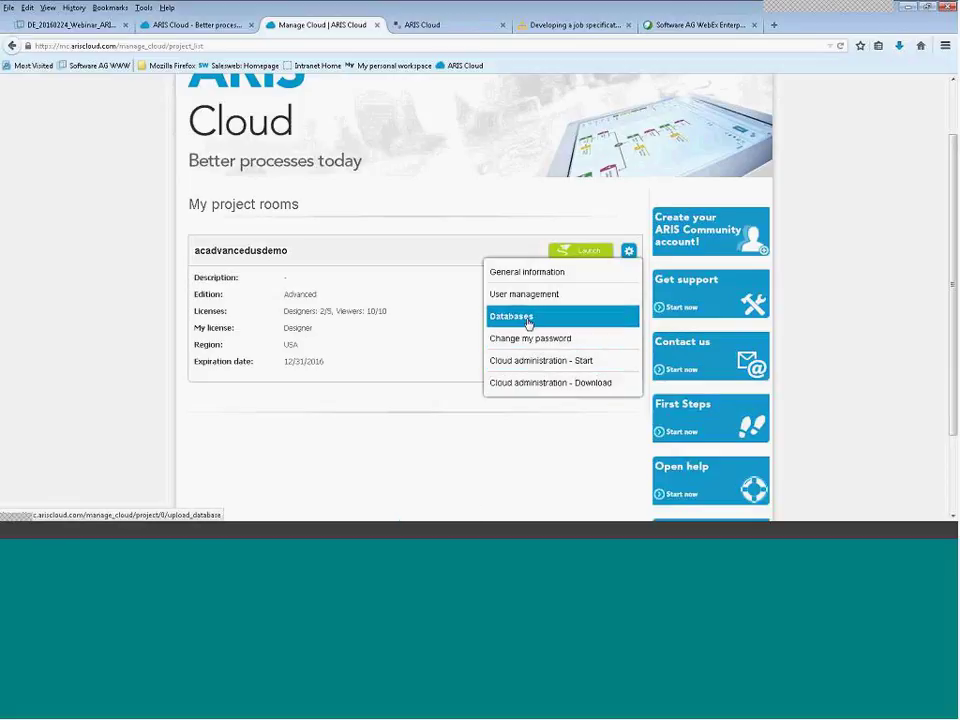
pyautogui.click(525, 320)
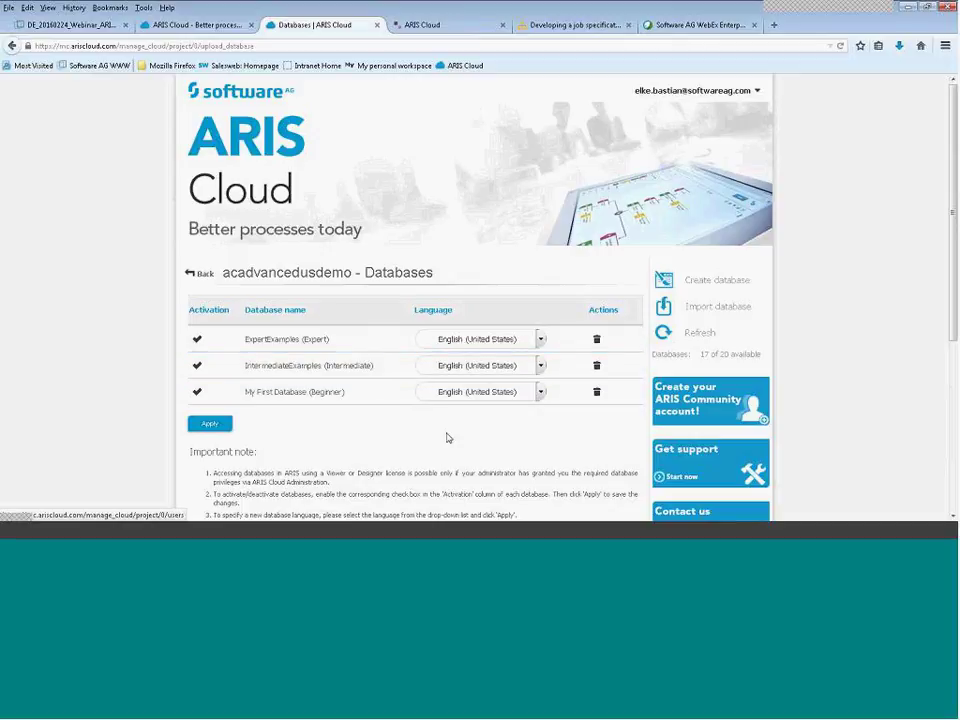
pyautogui.scroll(-3, 449, 439)
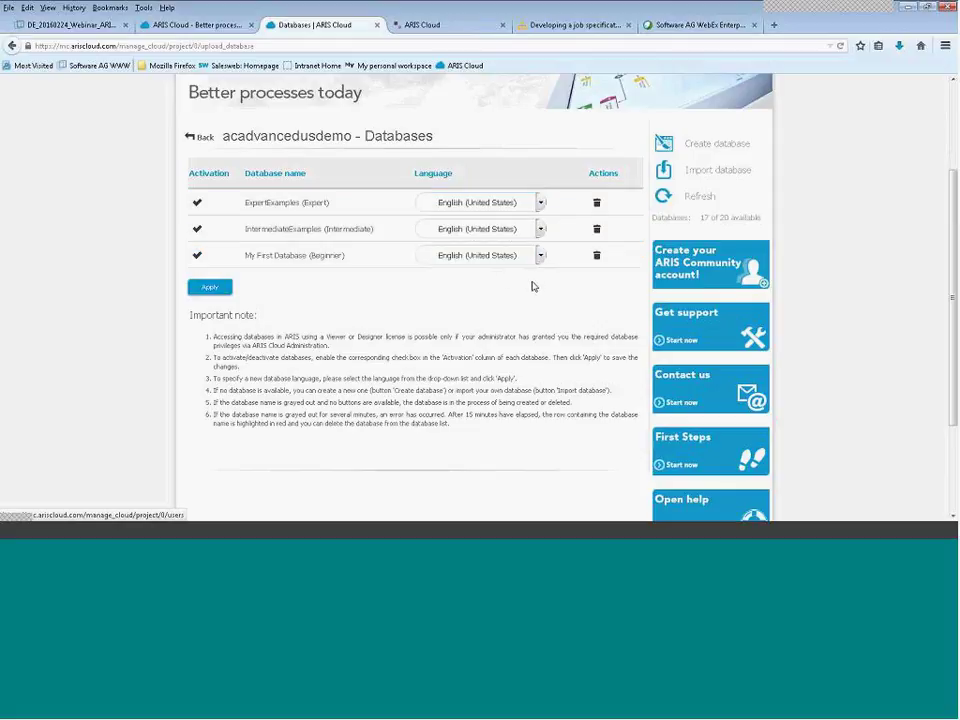
# Look through the language options for the ExpertExamples (Expert) database and return to the project rooms without applying a change
pyautogui.click(541, 203)
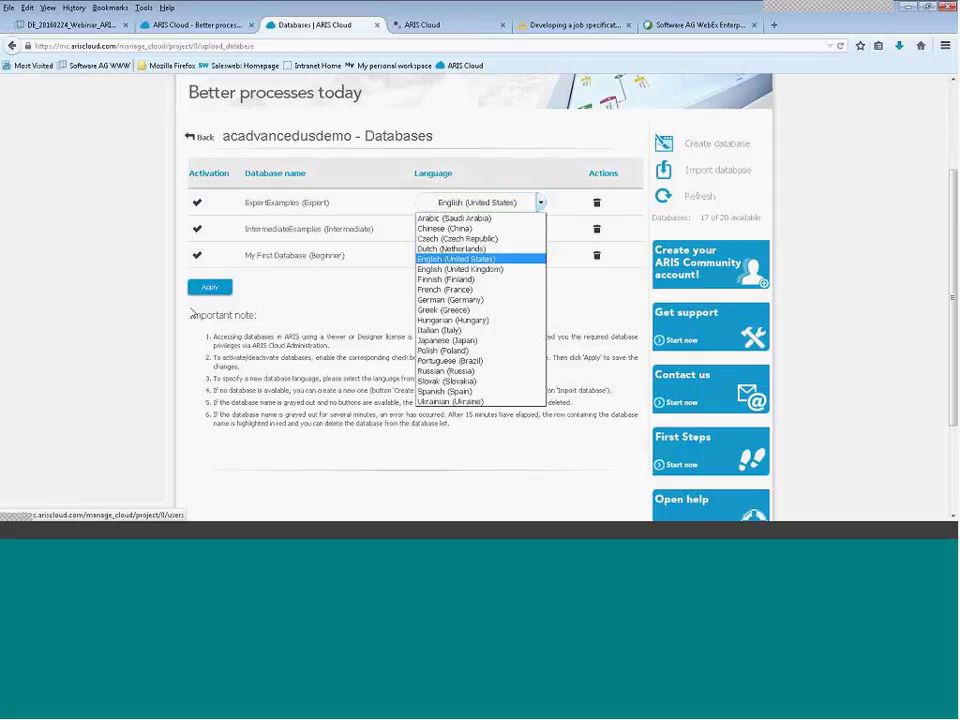
pyautogui.press('g')
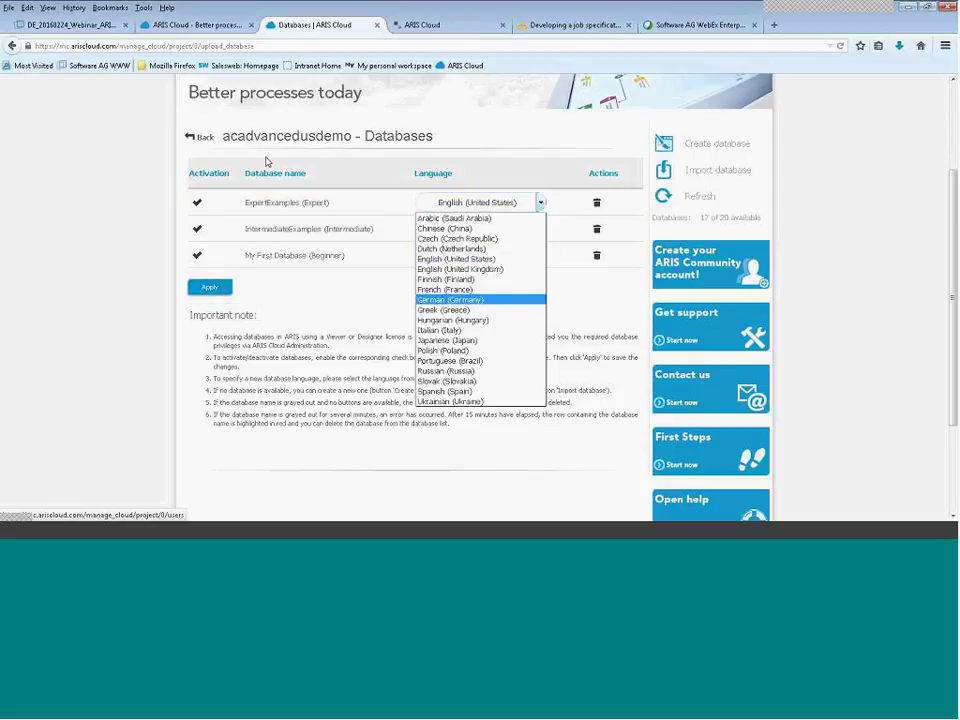
pyautogui.click(204, 140)
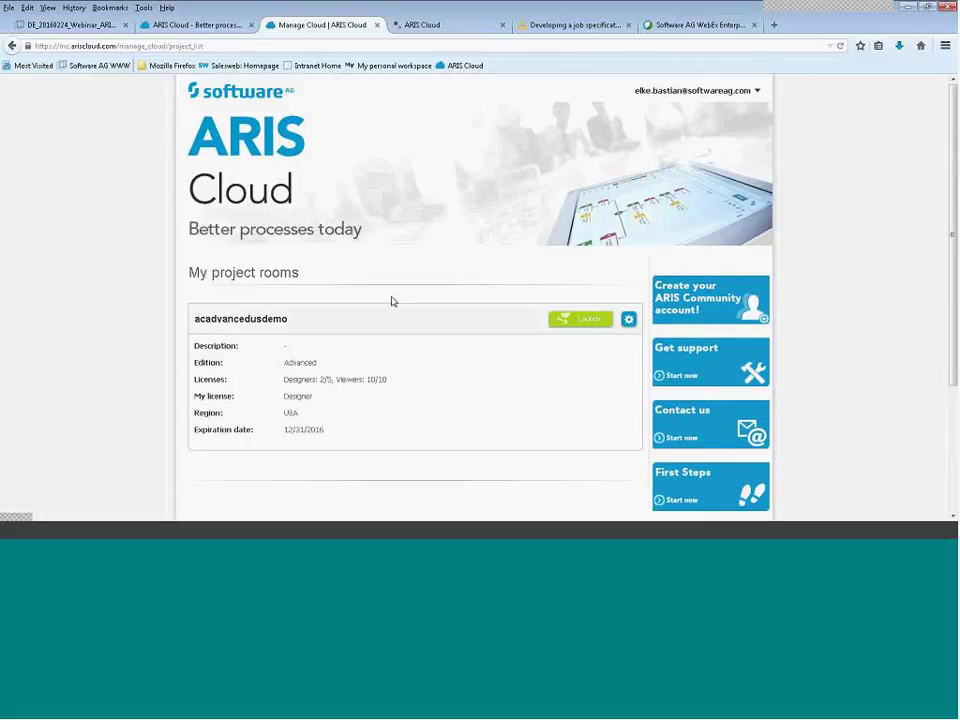
# Launch the acadvancedusdemo project room, go to the portal home page and check the recent changes in its overview
pyautogui.click(576, 330)
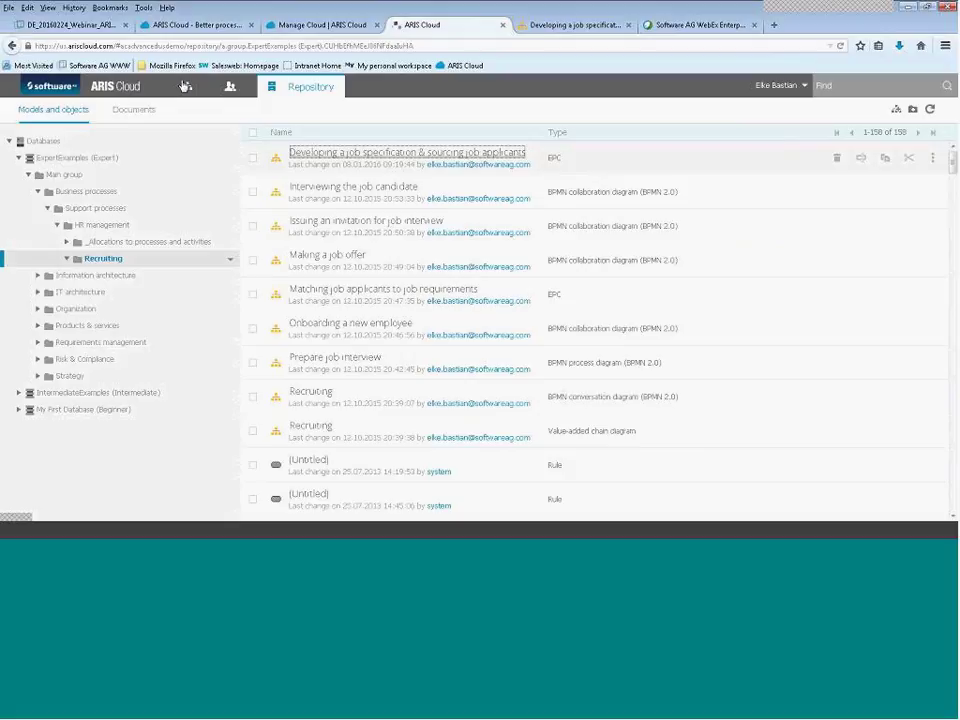
pyautogui.click(125, 88)
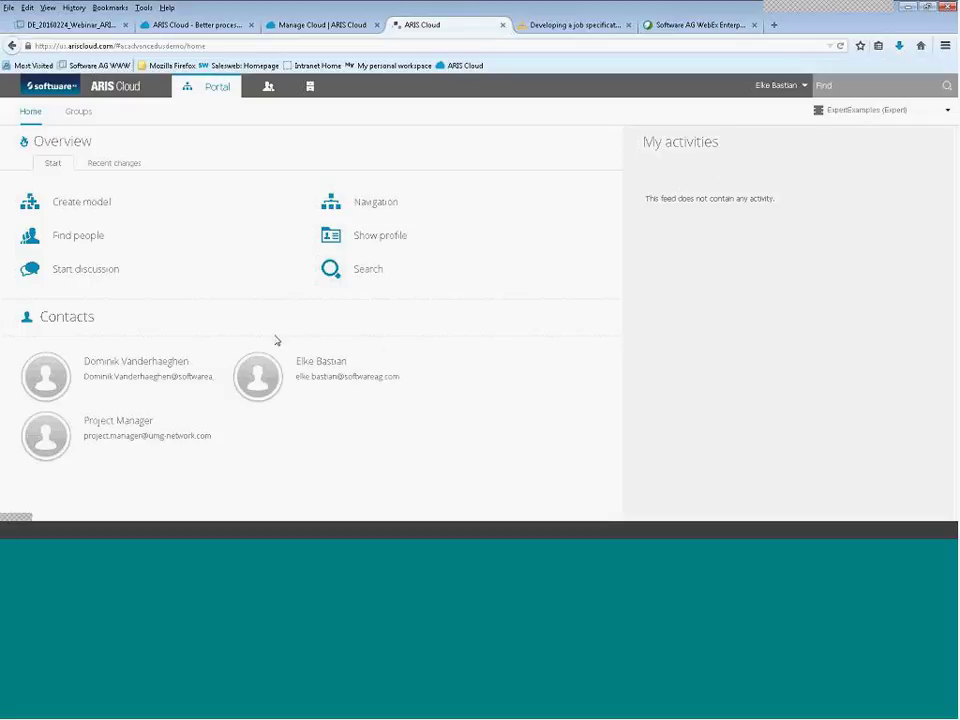
pyautogui.click(110, 165)
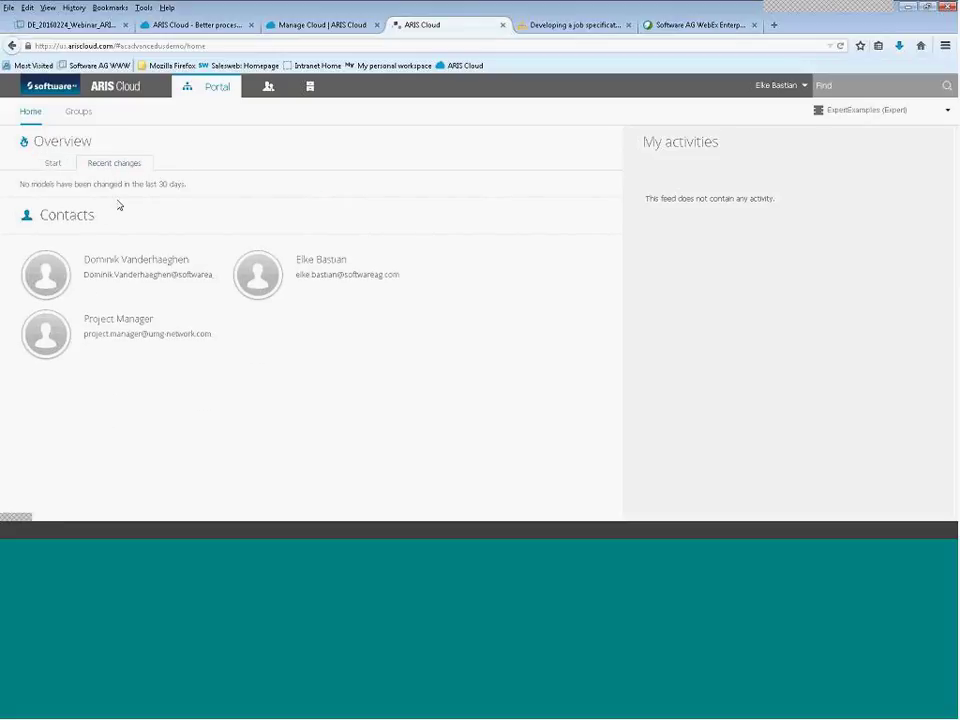
pyautogui.click(53, 166)
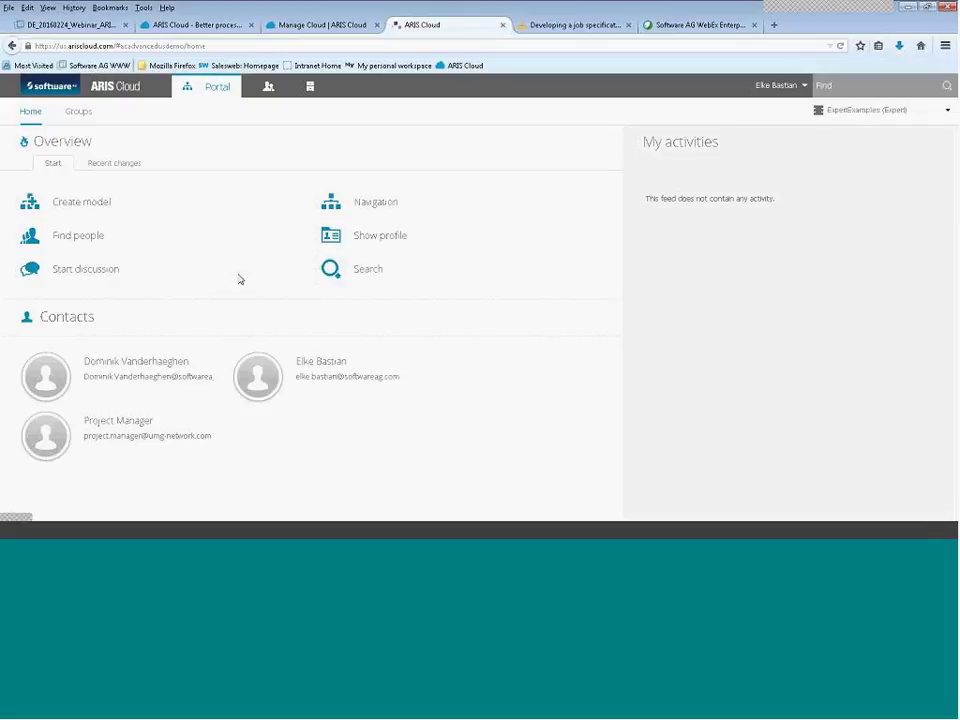
# Create an EPC model named Test in the Main group of the ExpertExamples (Expert) database
pyautogui.click(75, 202)
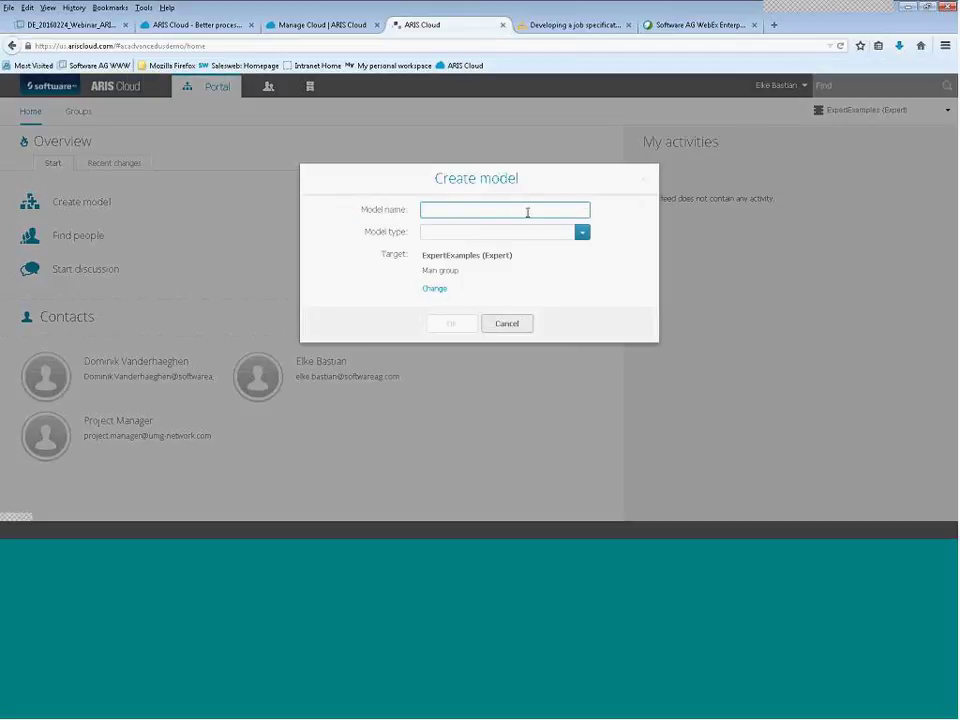
pyautogui.click(583, 233)
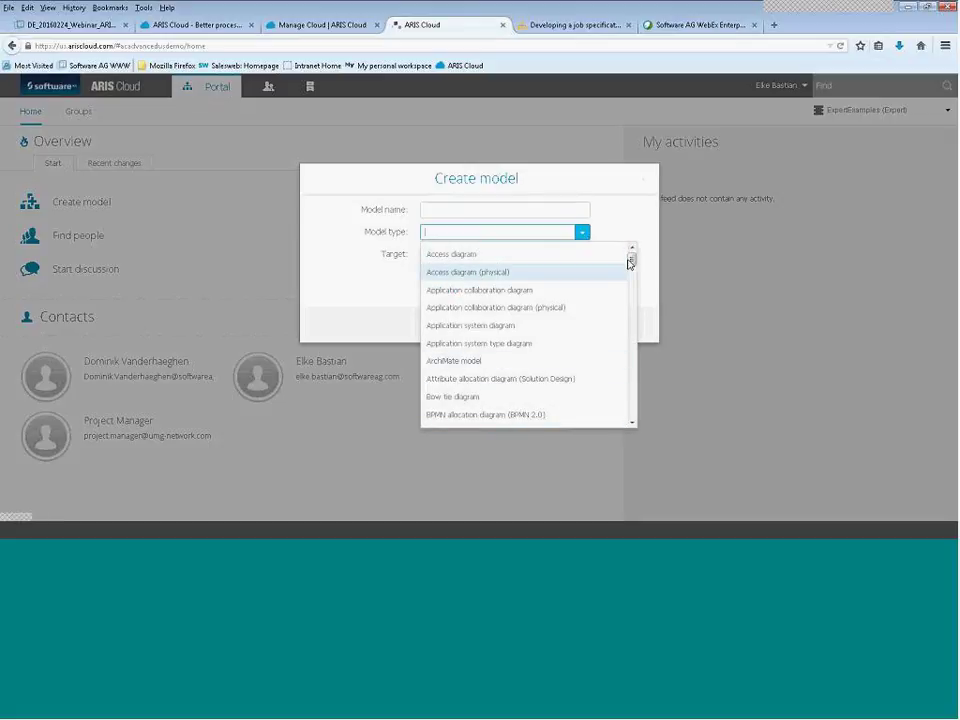
pyautogui.moveTo(632, 256); pyautogui.dragTo(632, 307)
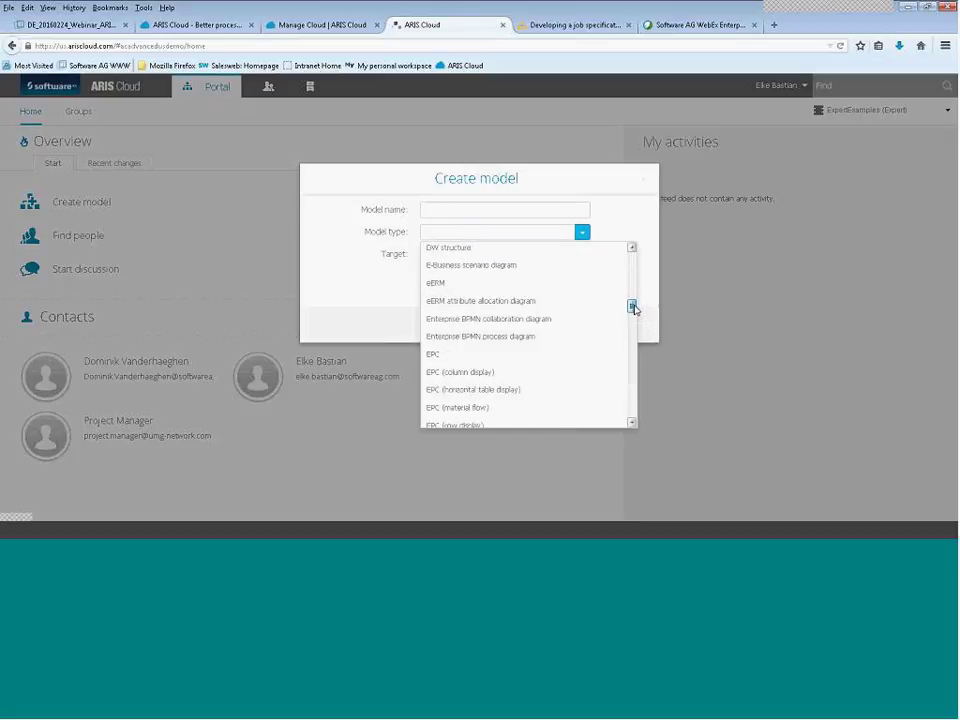
pyautogui.click(452, 360)
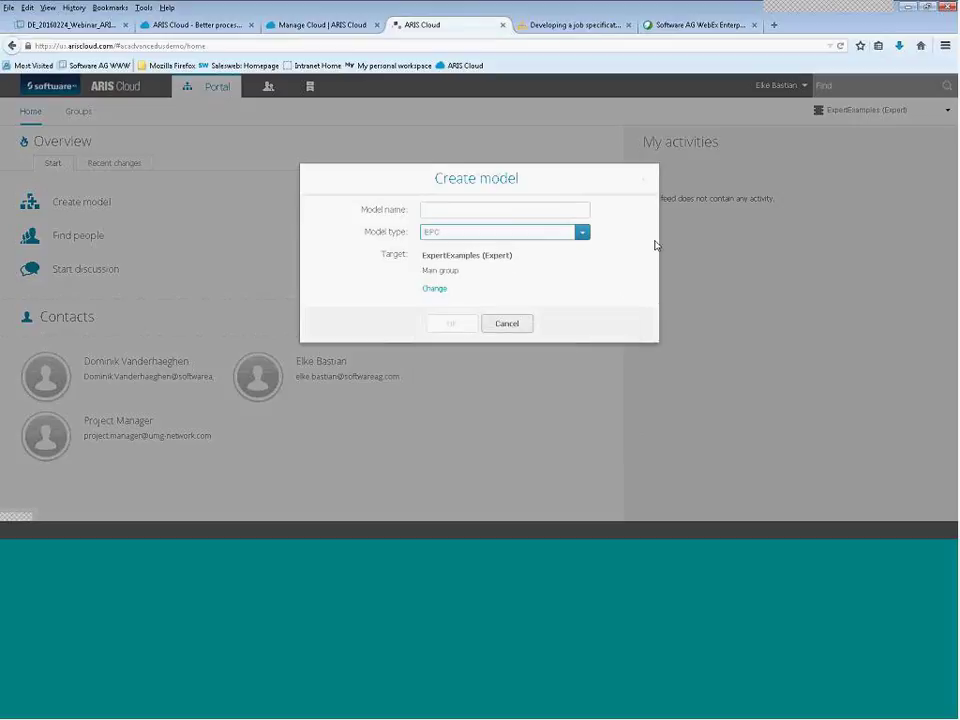
pyautogui.click(499, 211)
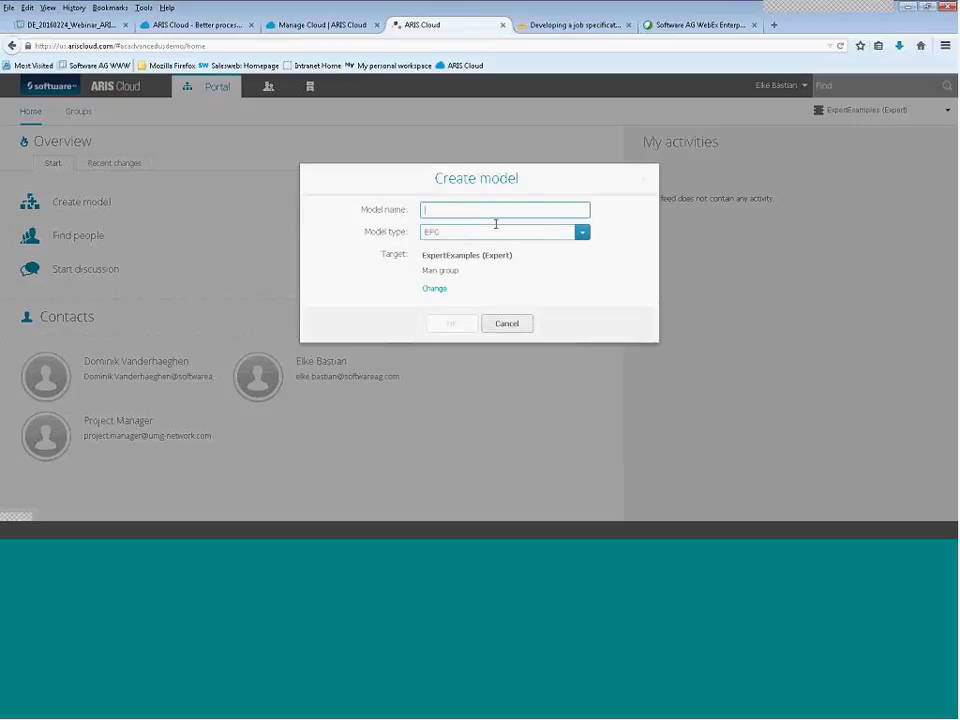
pyautogui.write('Test')
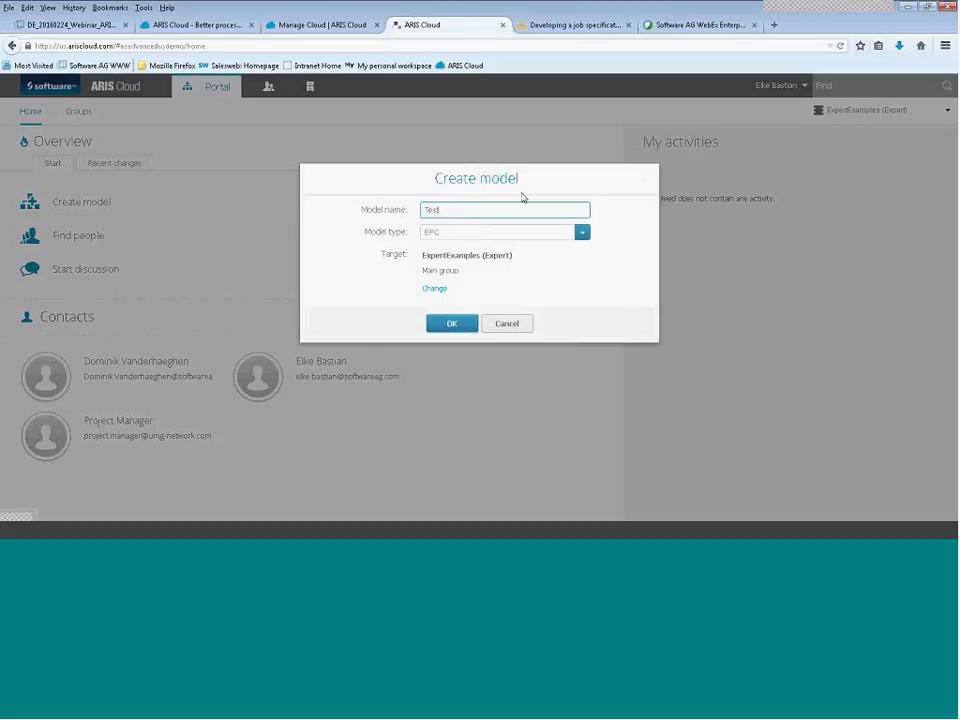
pyautogui.click(464, 330)
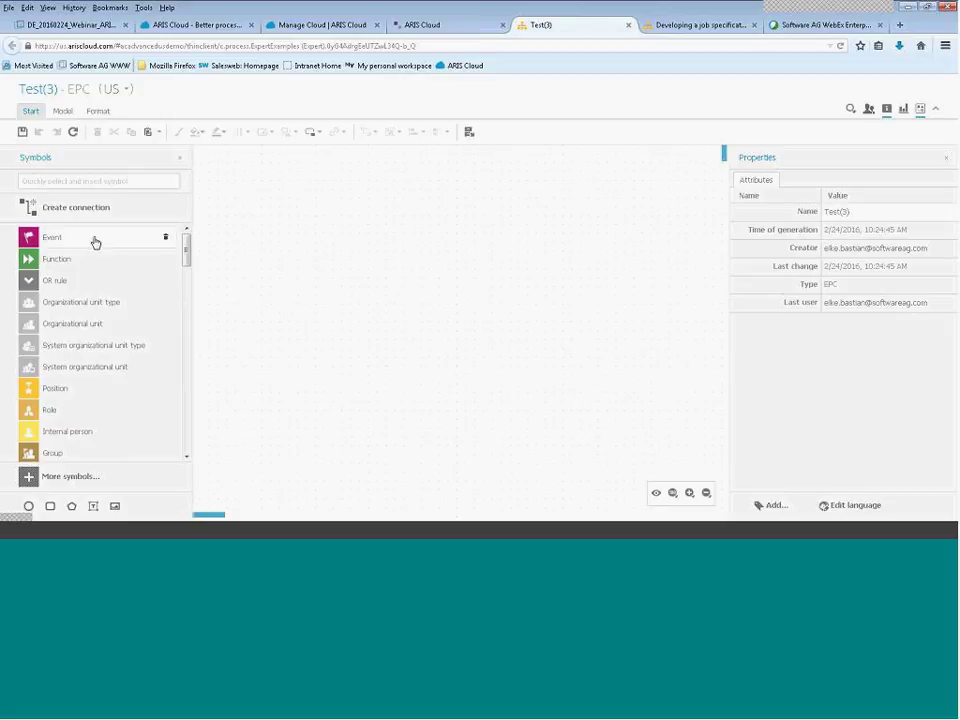
# Place an Event symbol near the upper part of the model canvas and show the text formatting options for it
pyautogui.moveTo(95, 242); pyautogui.dragTo(232, 242)
pyautogui.moveTo(118, 249); pyautogui.dragTo(337, 243)
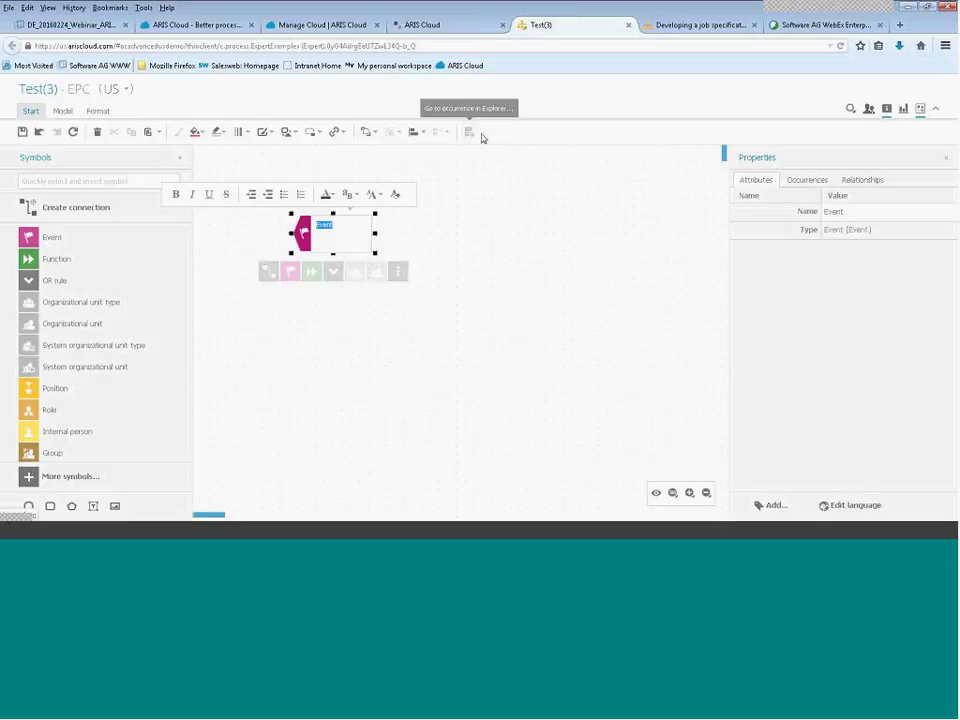
pyautogui.click(60, 116)
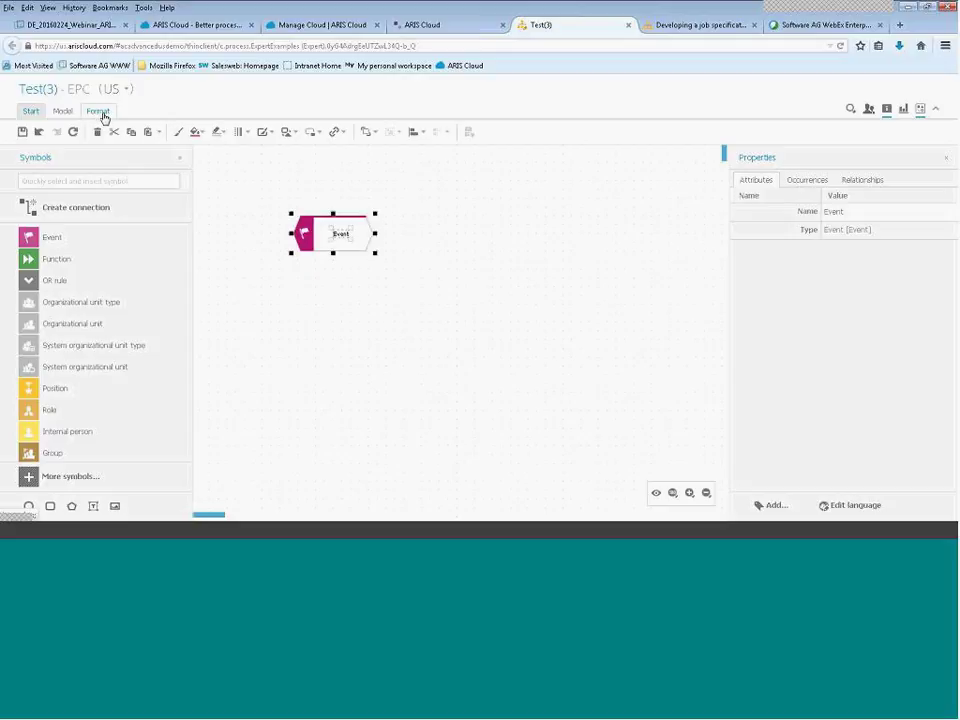
pyautogui.click(100, 112)
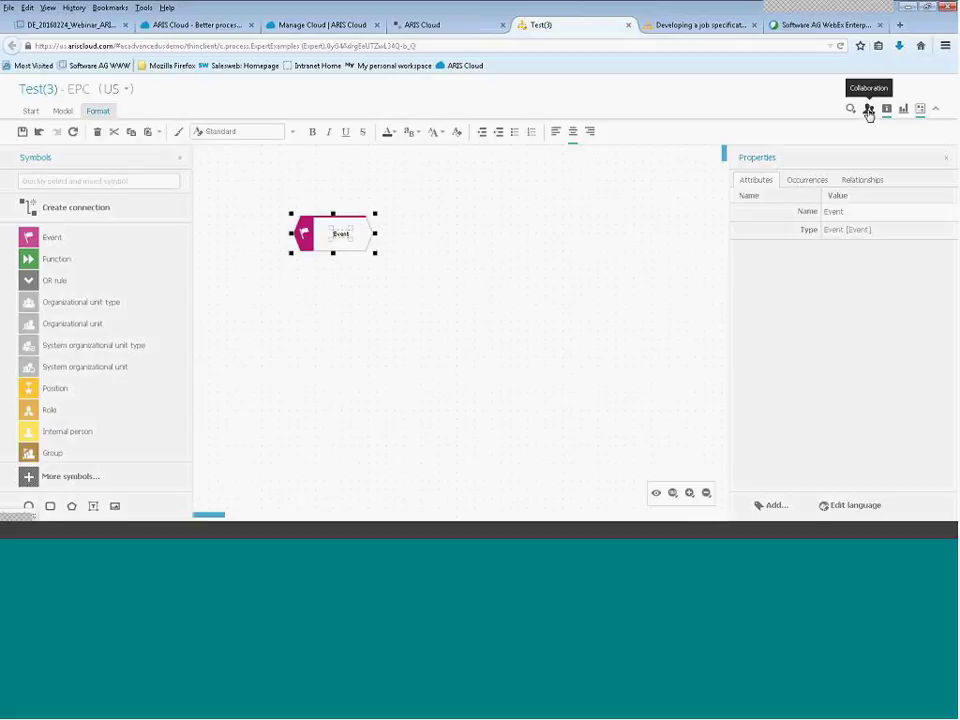
# Return to the portal and post the message "Hallo" to the personal collaboration feed
pyautogui.click(466, 25)
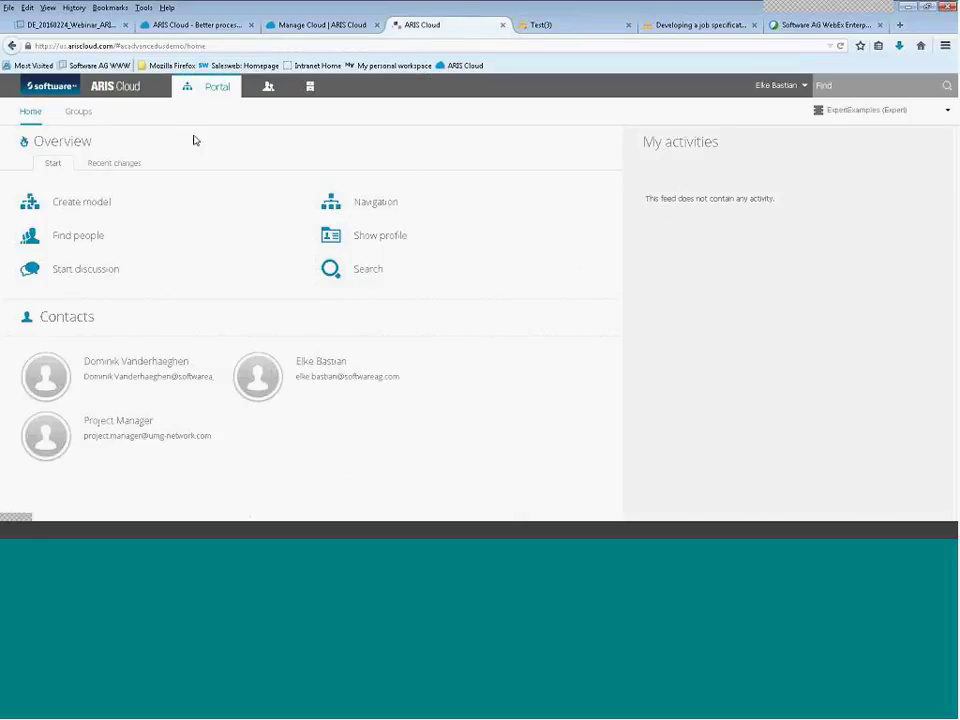
pyautogui.click(272, 88)
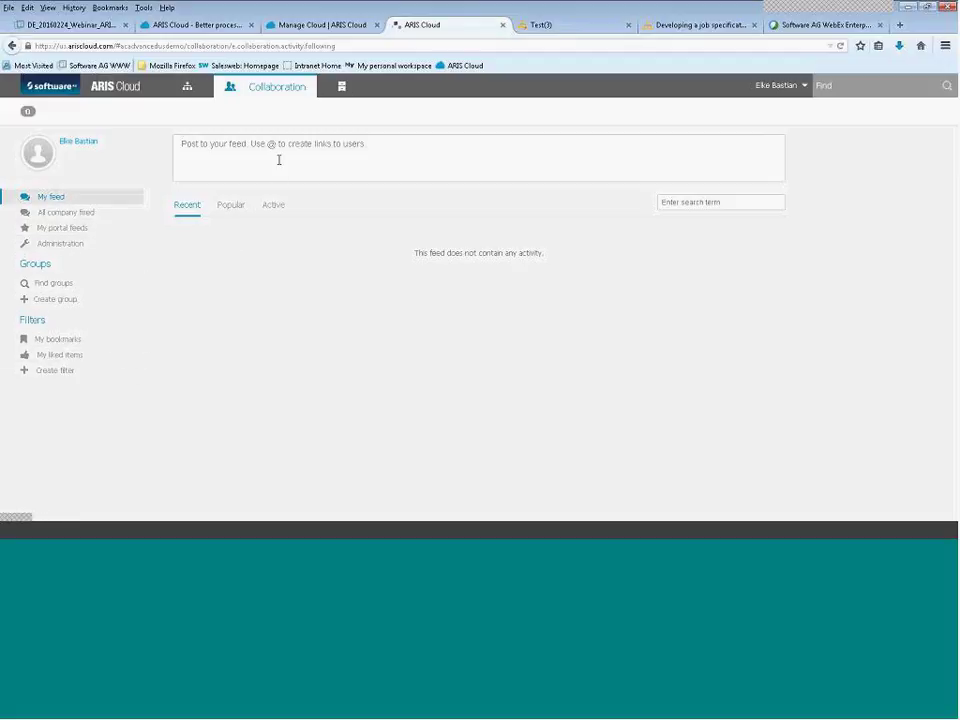
pyautogui.click(222, 149)
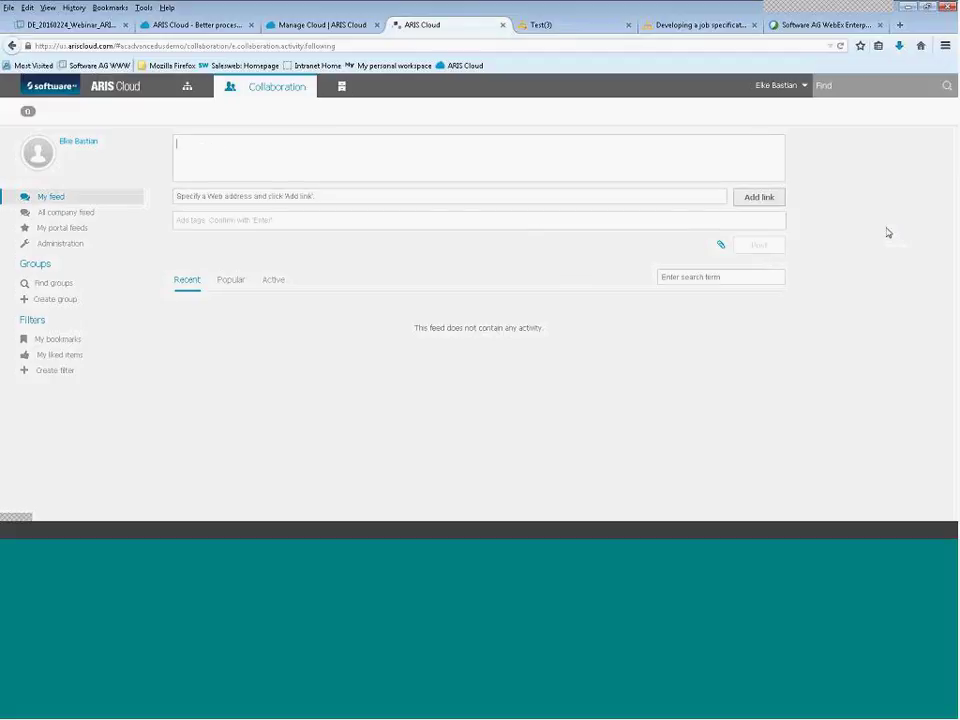
pyautogui.write('Hallo')
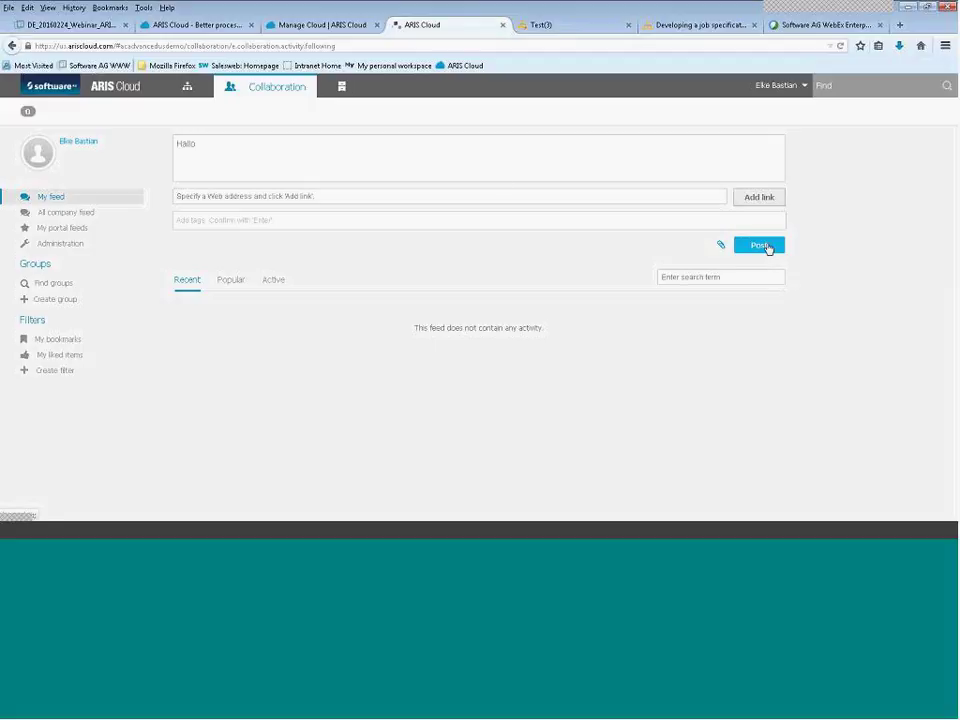
pyautogui.click(769, 249)
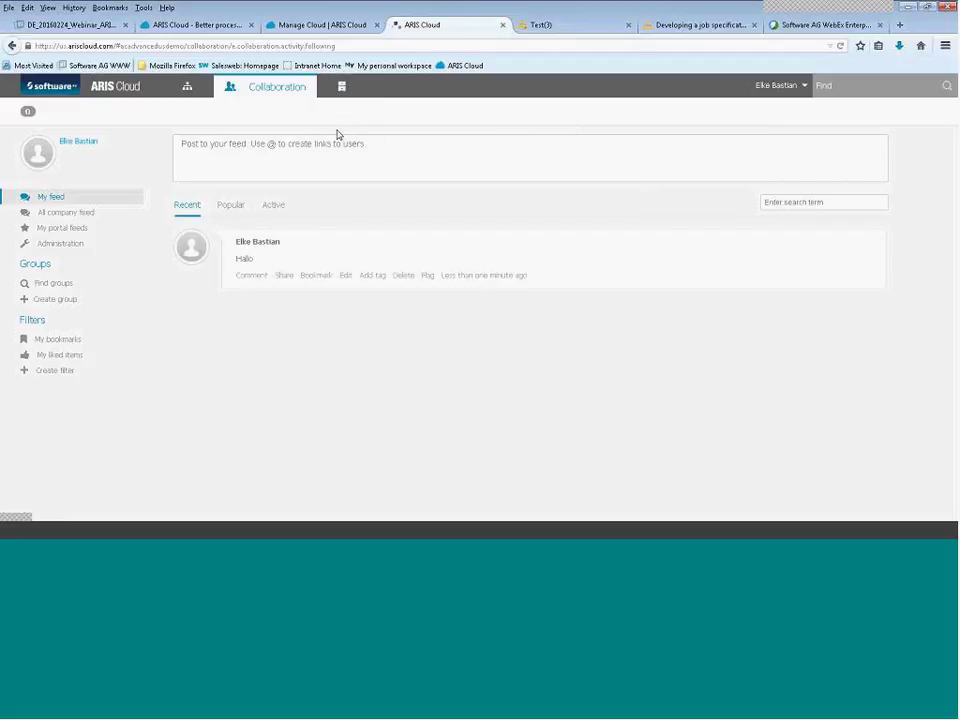
# Open the EPC "Developing a job specification & sourcing job applicants" from the repository's Recruiting group and examine its process flow
pyautogui.click(342, 87)
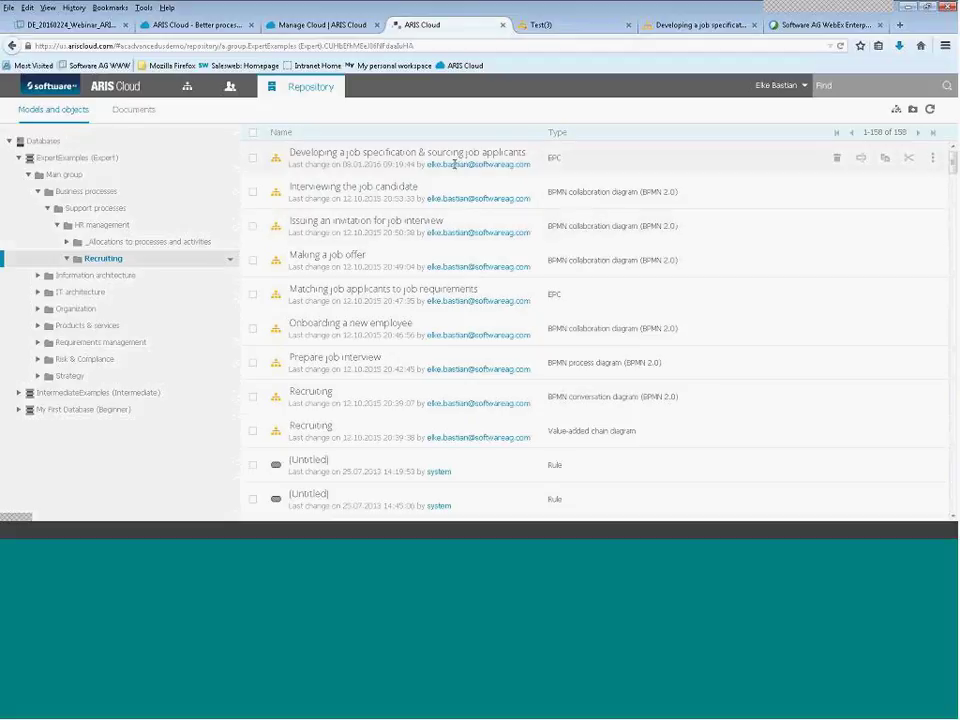
pyautogui.click(380, 153)
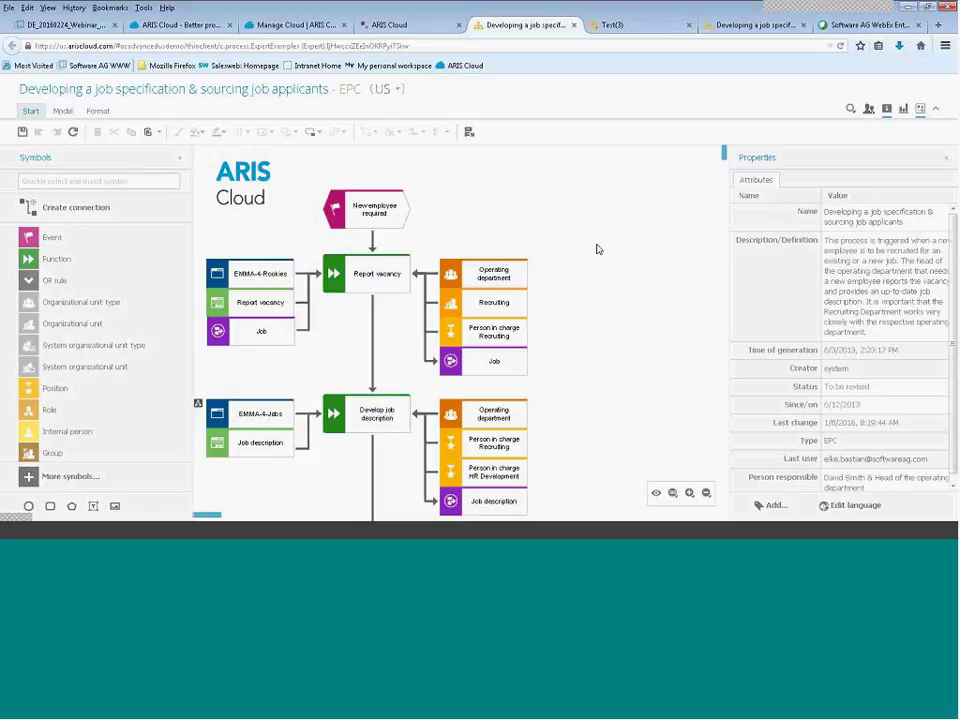
pyautogui.scroll(-3, 596, 240)
pyautogui.scroll(-5, 595, 228)
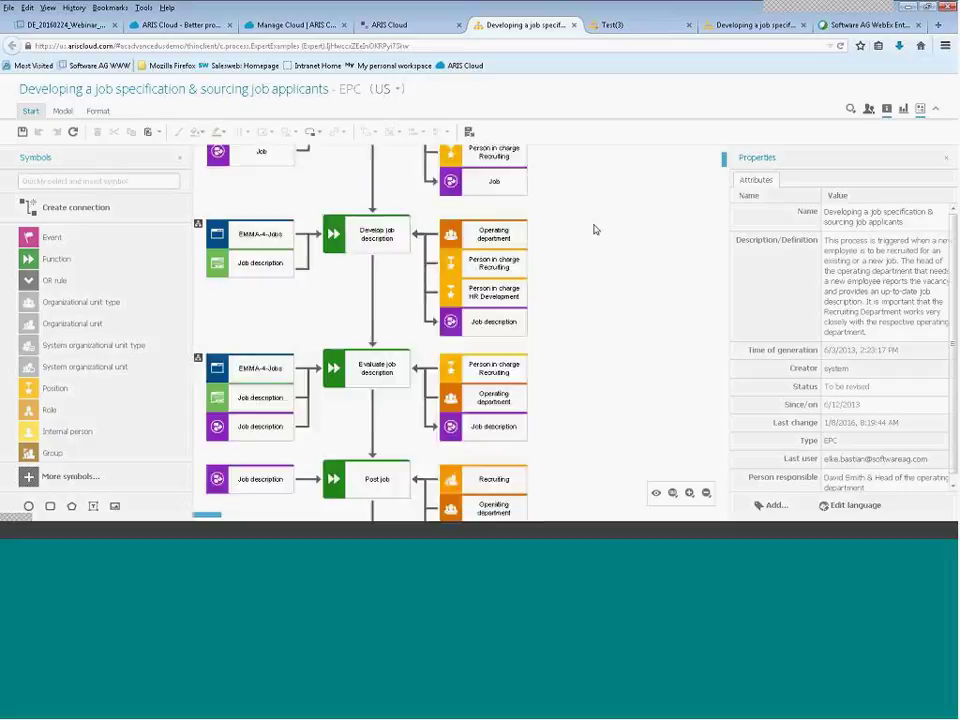
pyautogui.scroll(6, 598, 230)
pyautogui.scroll(2, 600, 232)
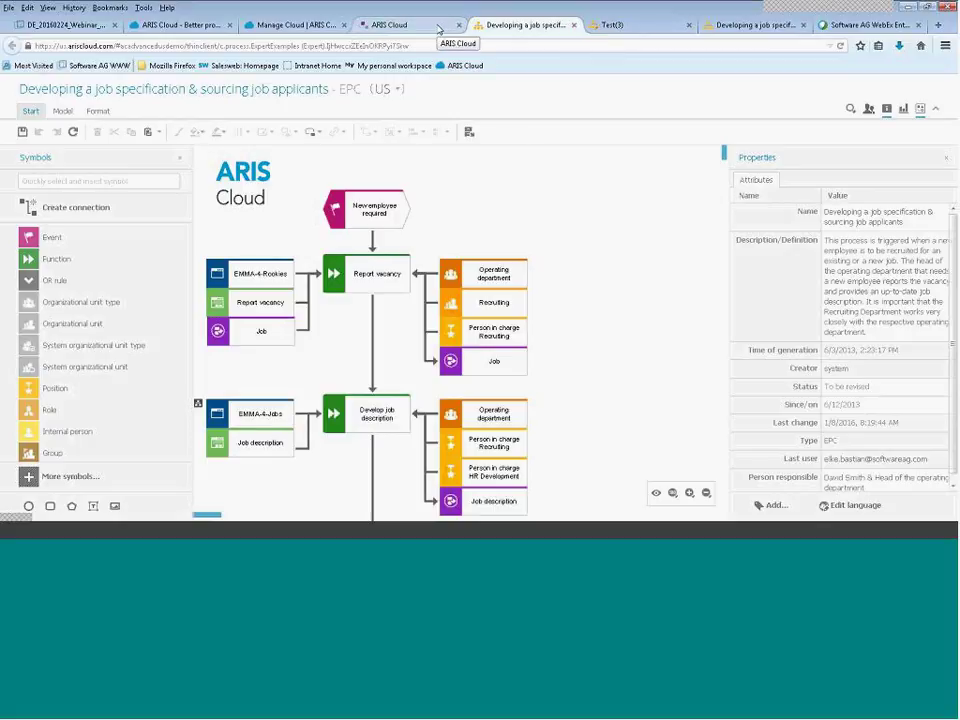
pyautogui.click(438, 28)
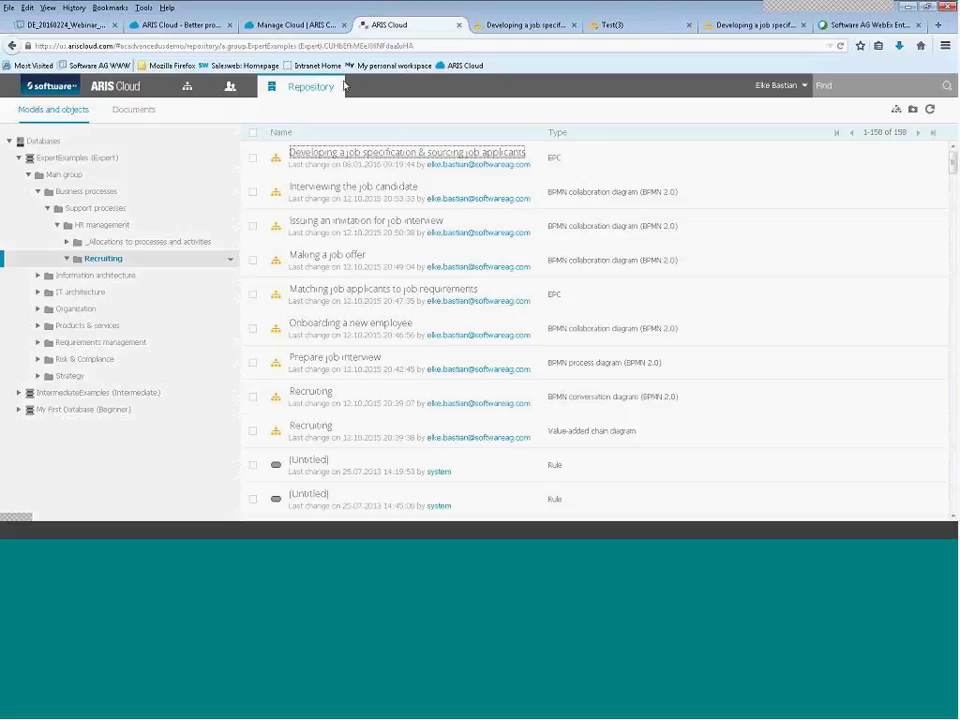
pyautogui.click(506, 30)
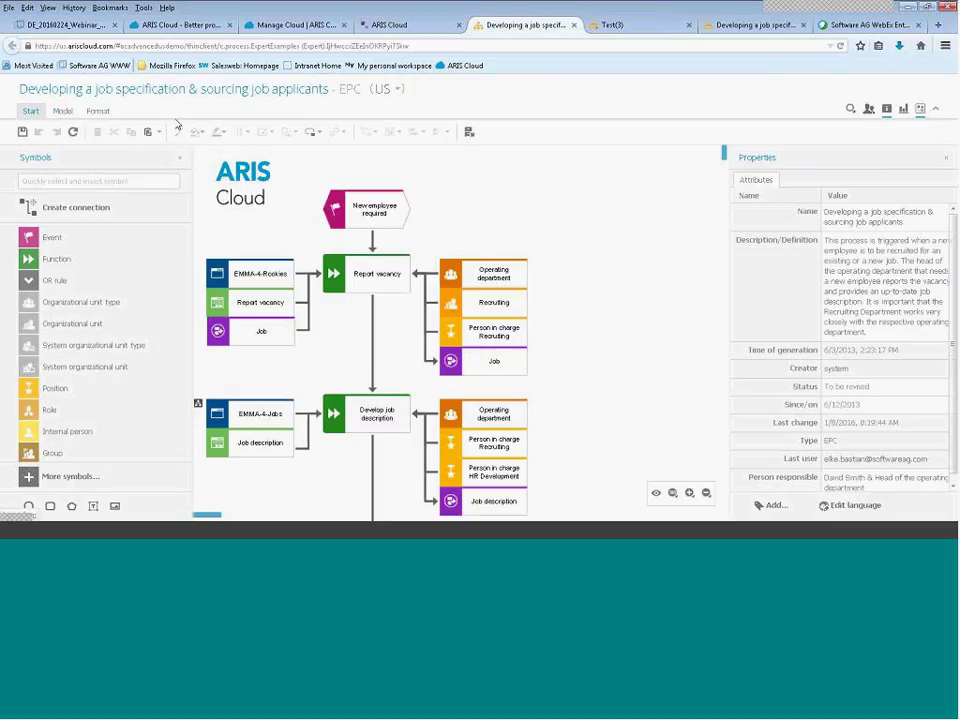